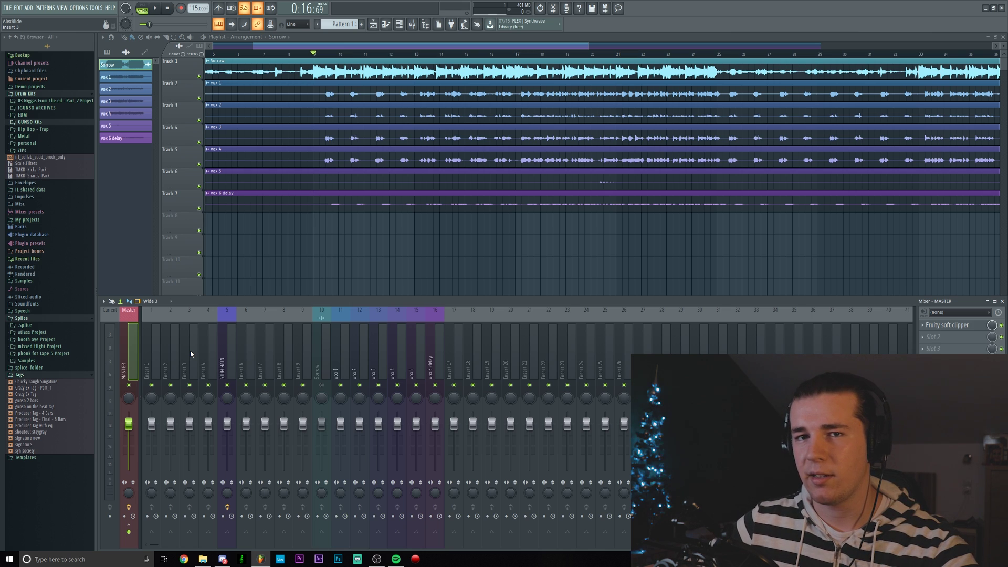
- Play the Sorrow arrangement briefly to hear the soloed vox 1 vocals, then stop
key("space")
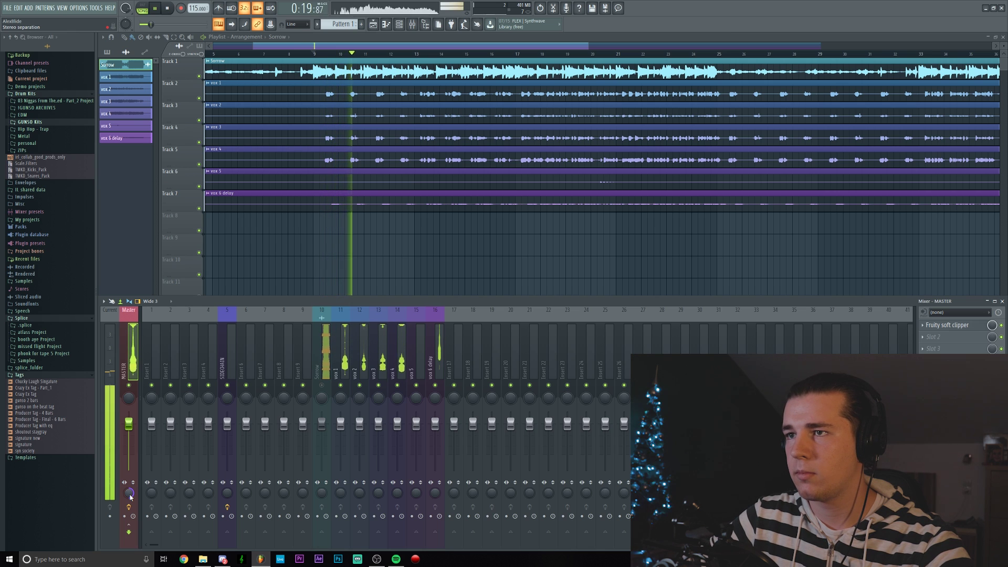
key("space")
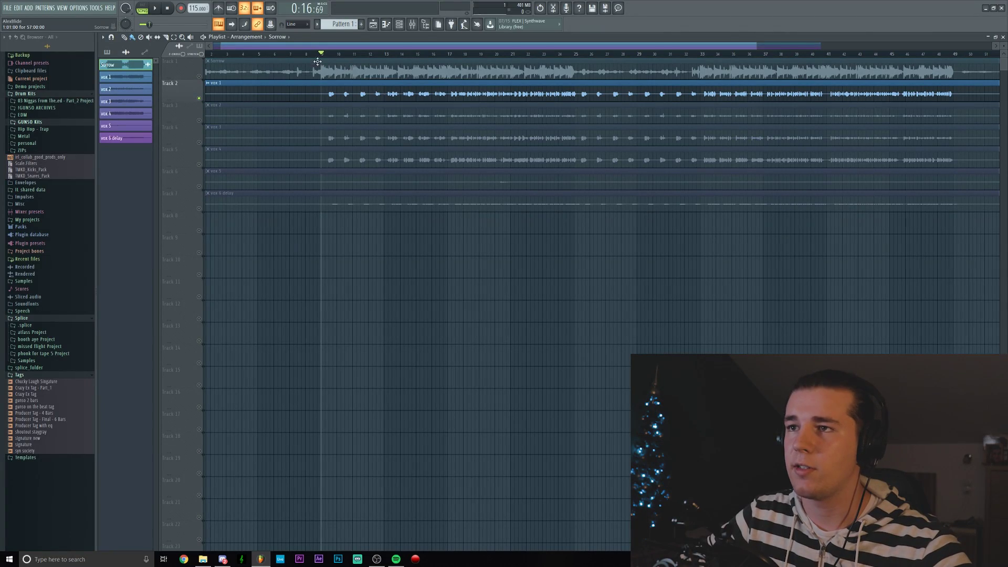
- Show the mixer and load iZotope Vocal Doubler into the vox 1 insert's first effect slot
scroll(321, 57, "up", 3)
key("F9")
left_click(346, 346)
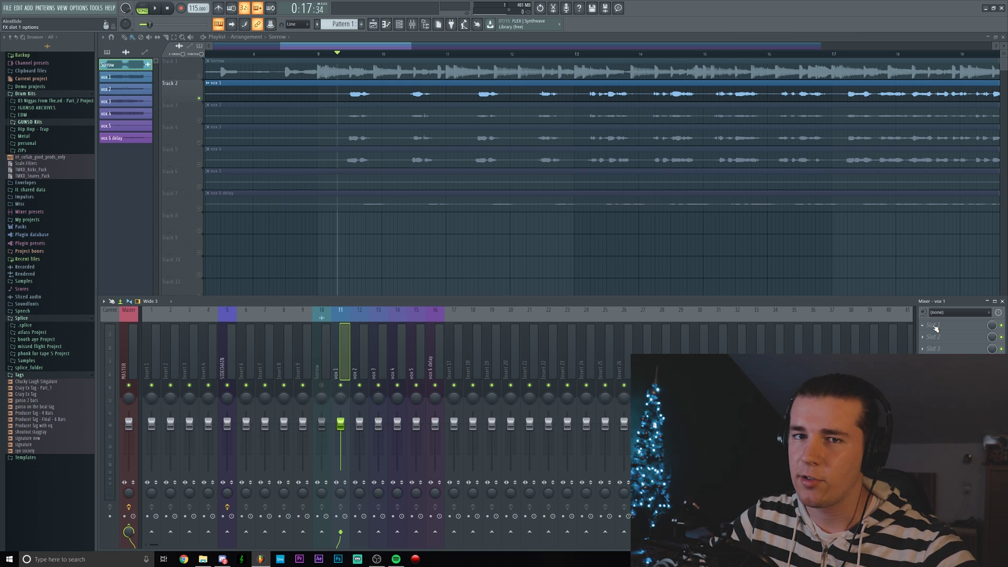
left_click(934, 328)
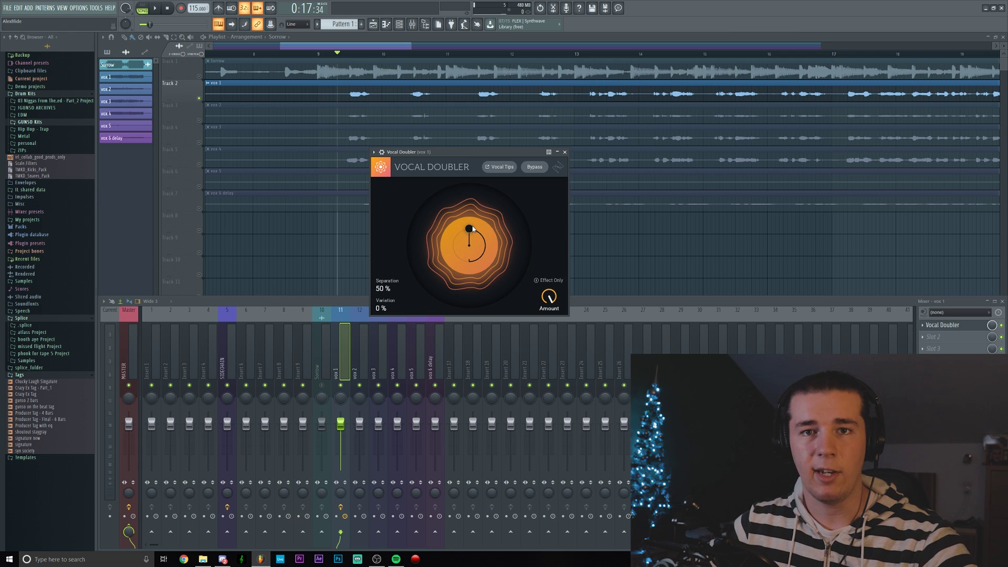
- Audition the doubled vocals, raise Vocal Doubler separation to 100% at 0% variation, and listen again
key("space")
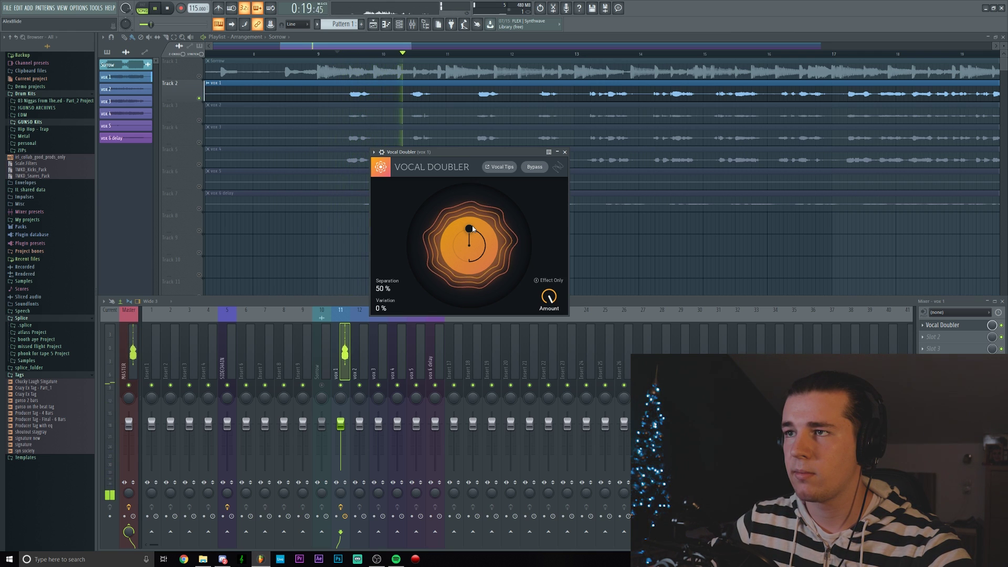
key("space")
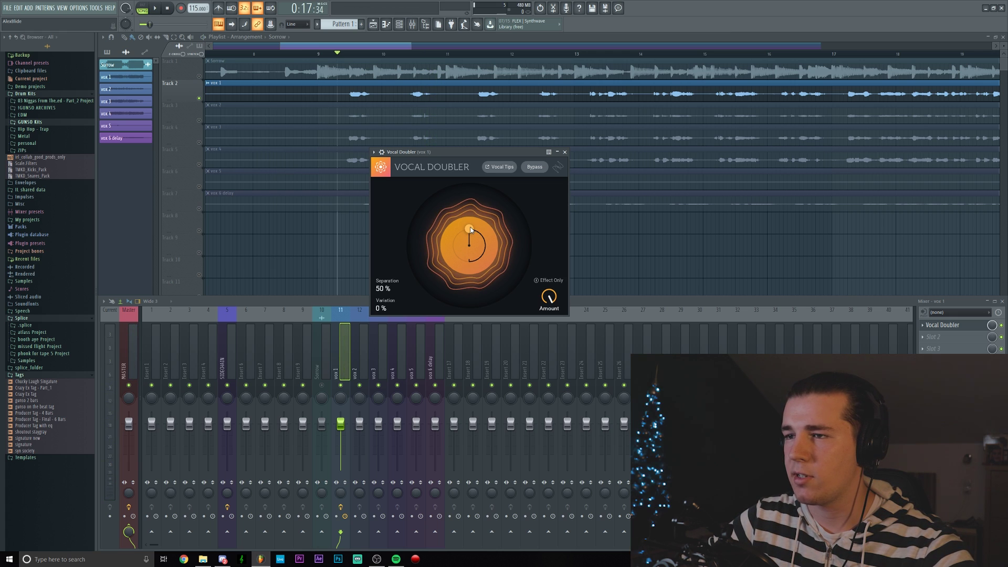
left_click_drag(470, 229, 470, 220)
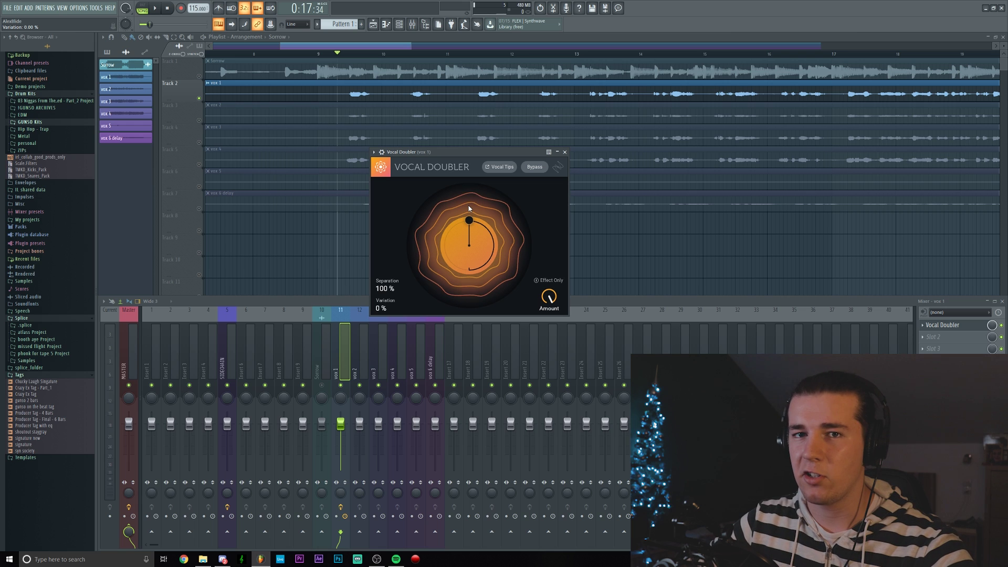
key("space")
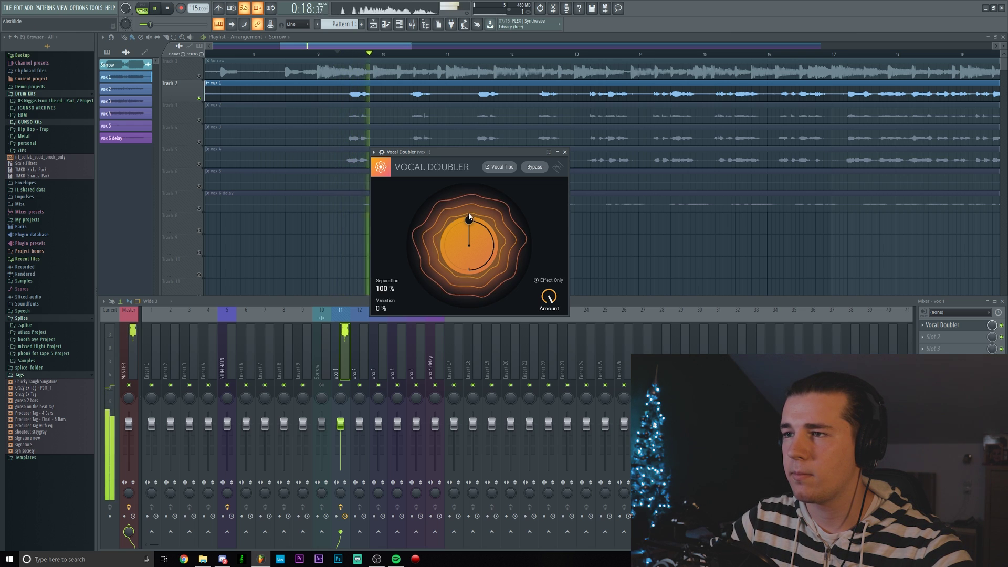
key("space")
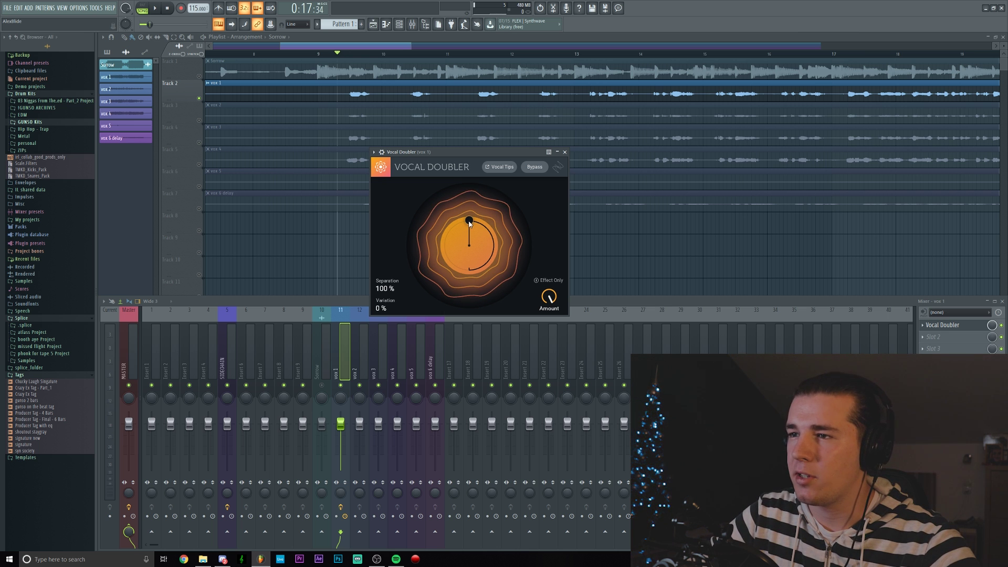
- Move the Vocal Doubler handle to 51% separation and 51% variation and audition it
left_click_drag(470, 223, 488, 246)
key("space")
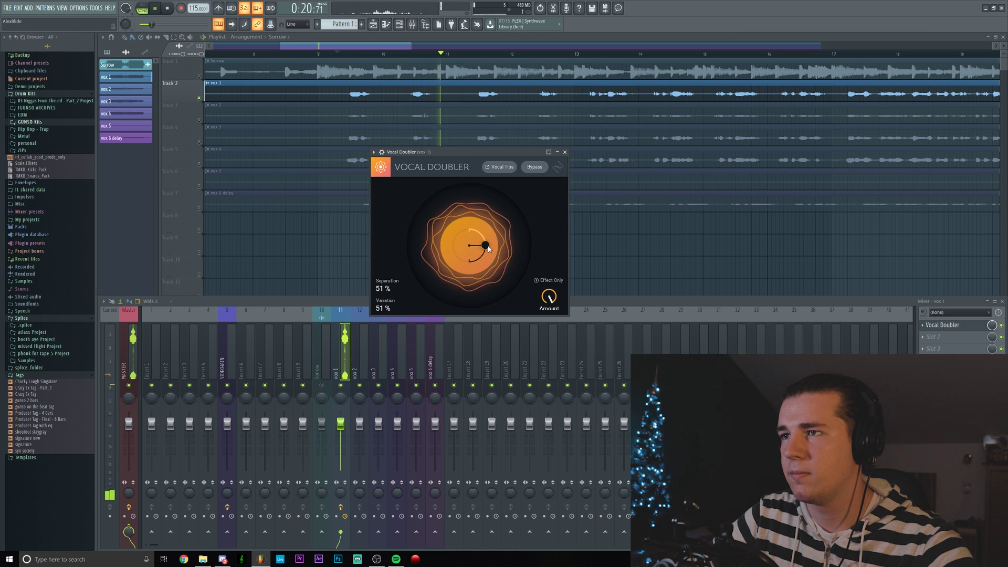
key("space")
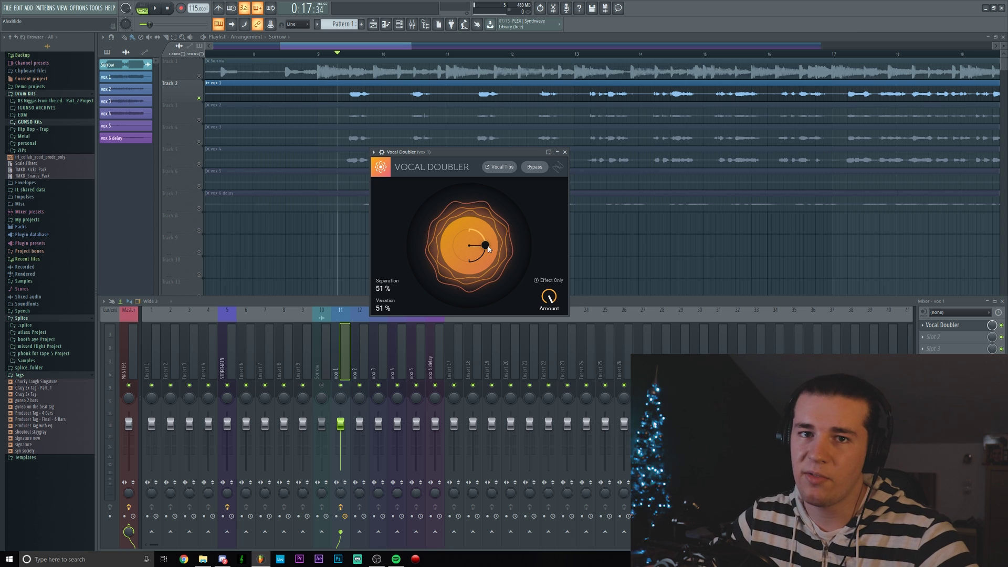
- Shift Vocal Doubler to 0% separation and 100% variation and listen to the result
left_click_drag(487, 248, 465, 249)
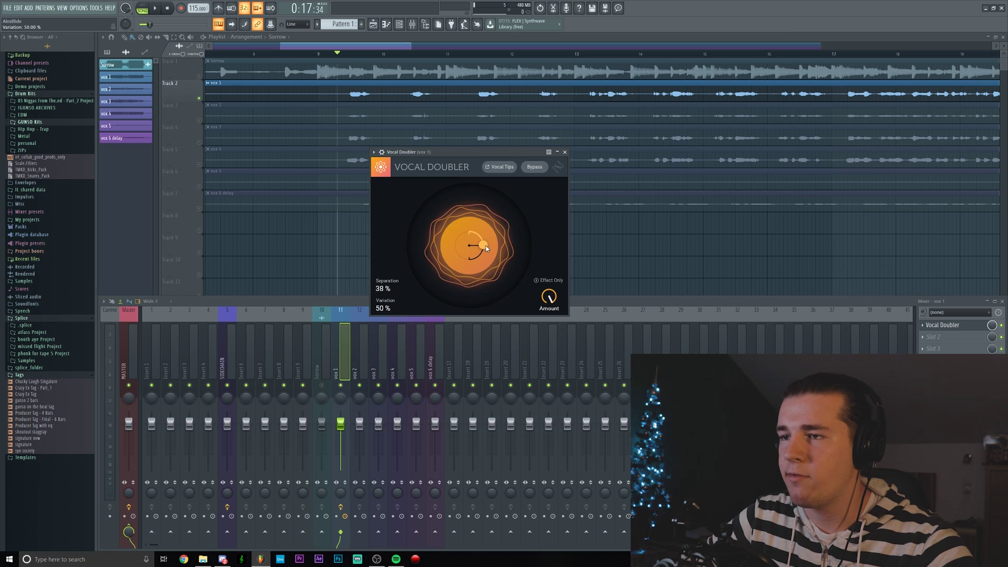
key("space")
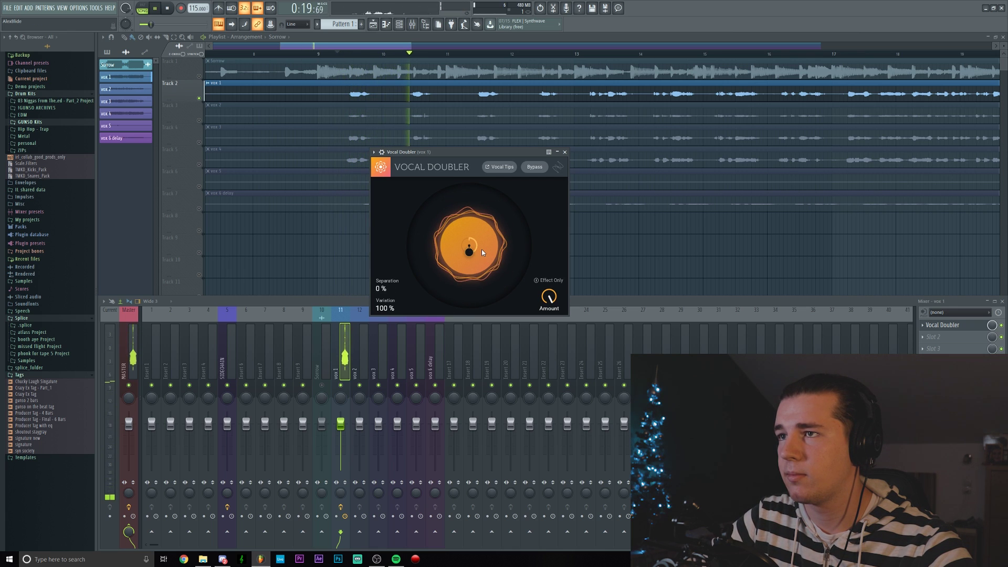
key("space")
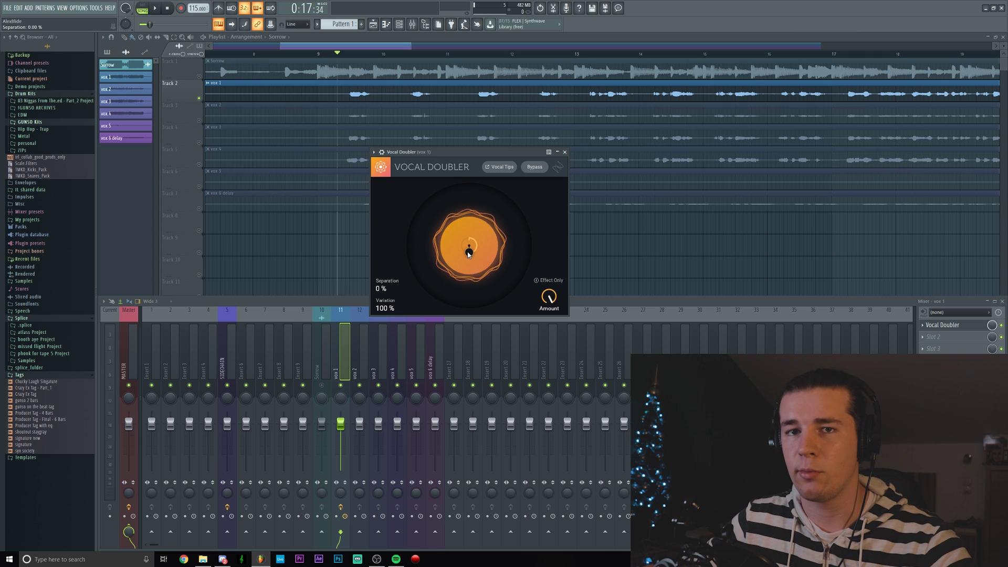
- Bring Vocal Doubler back to 76% separation with 0% variation and audition the vocals
left_click_drag(469, 254, 467, 225)
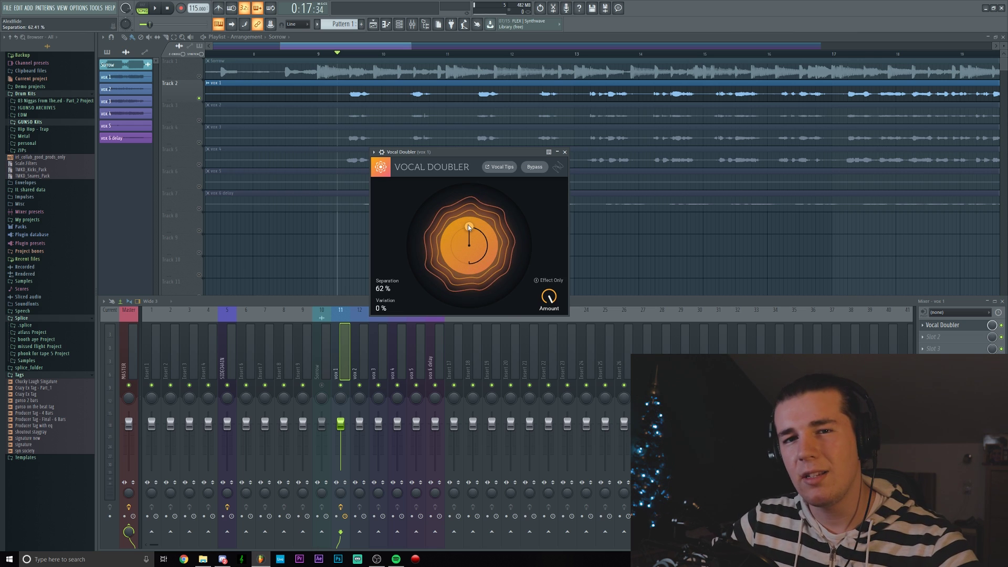
scroll(468, 225, "up", 3)
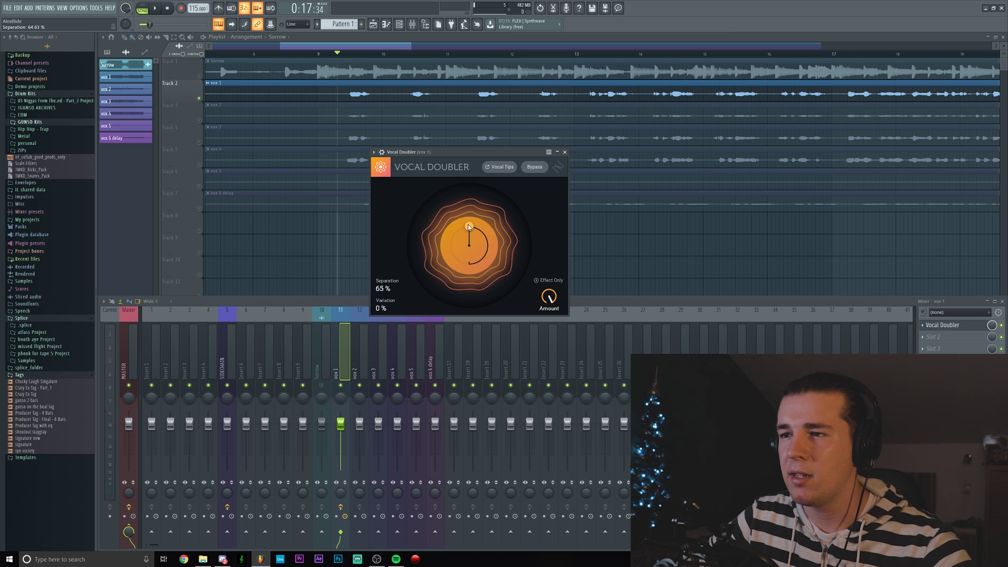
key("space")
mouse_move(547, 297)
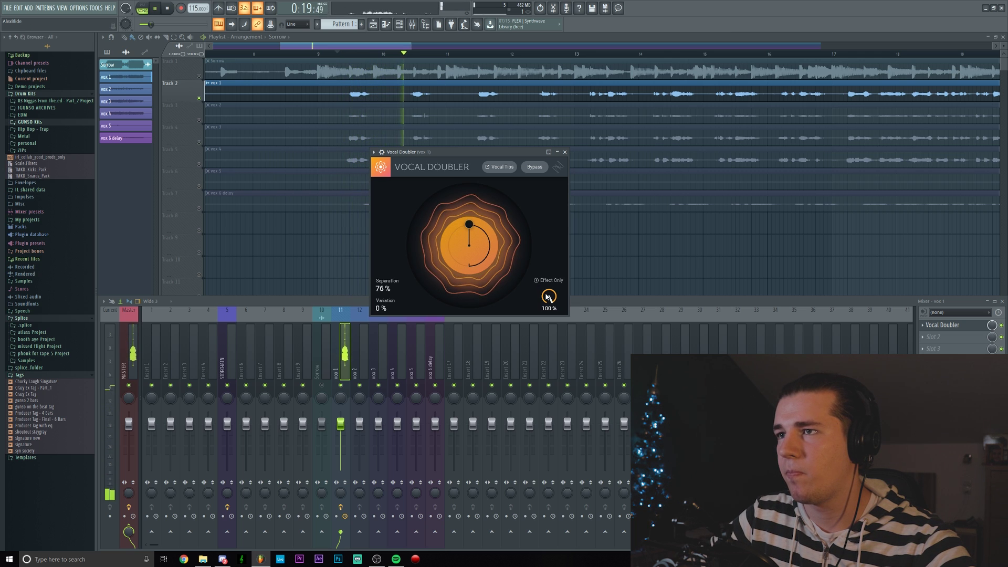
key("space")
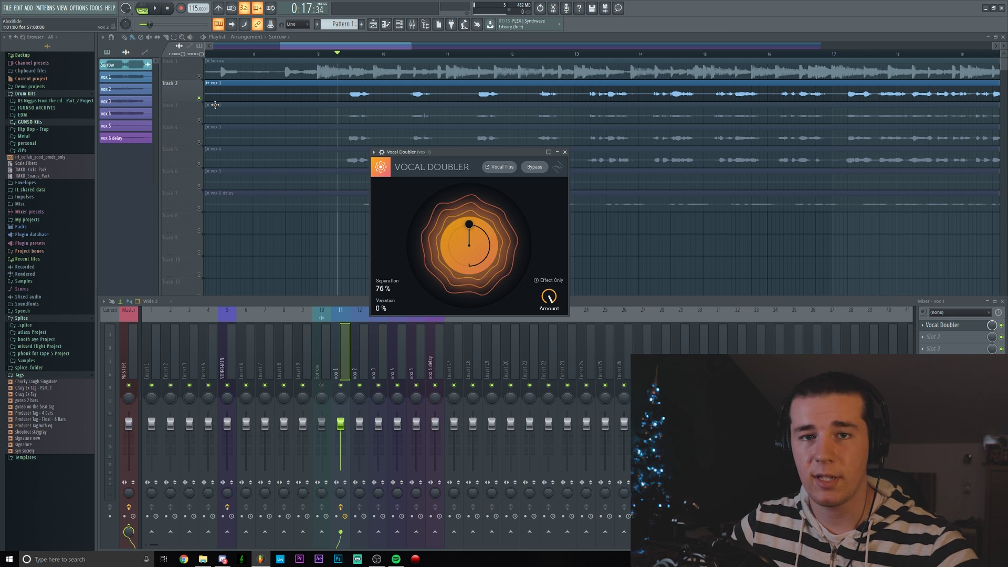
- Reopen the mixer on vox 1 and unmute the Sorrow insert
left_click(422, 24)
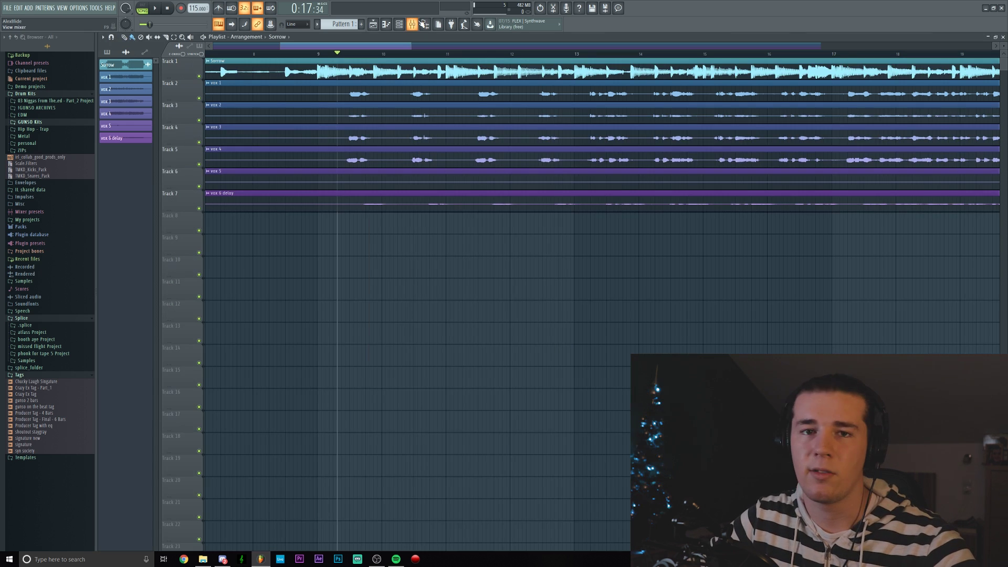
left_click(422, 24)
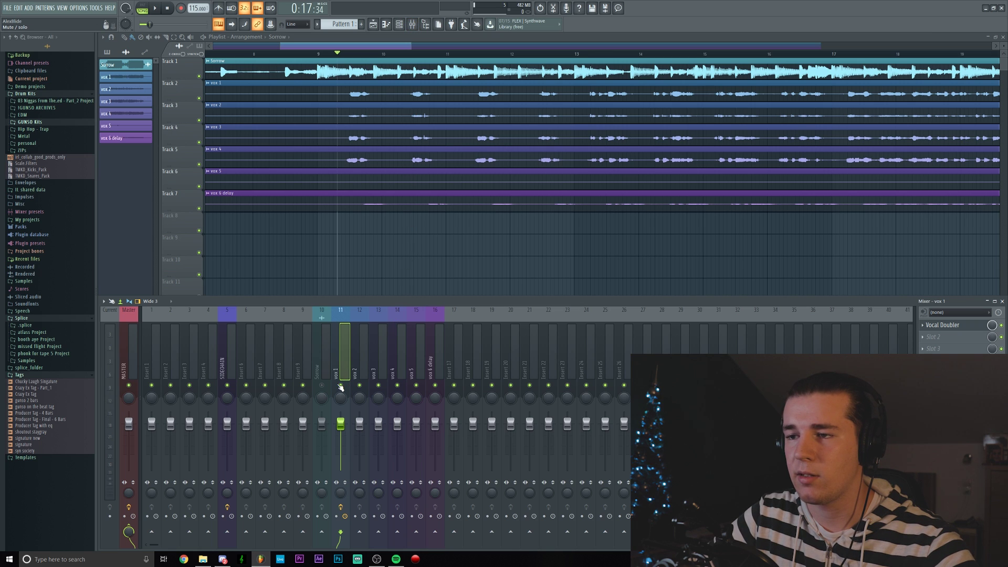
left_click(322, 385)
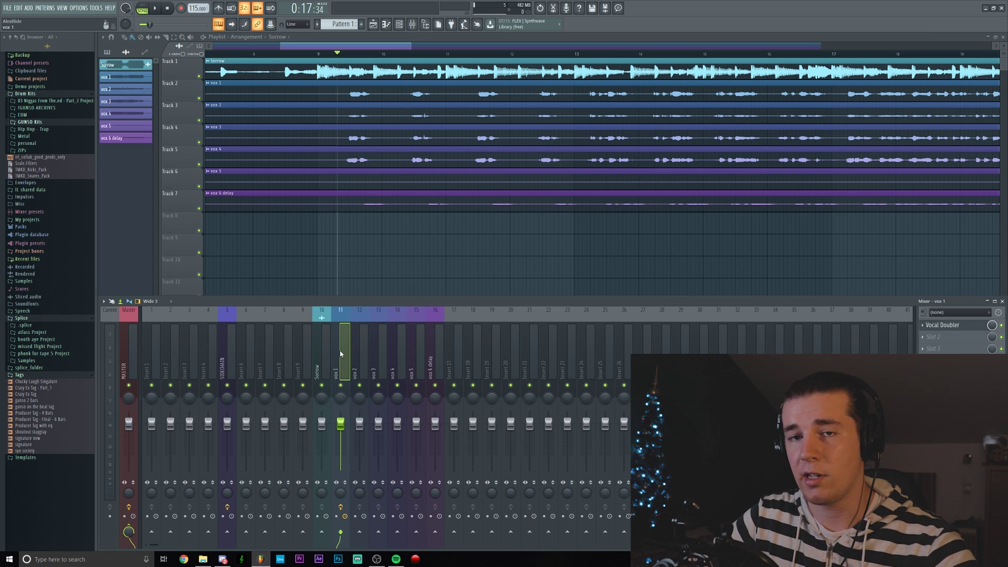
- While the song plays, raise the Vocal Doubler Amount to about 92%
key("space")
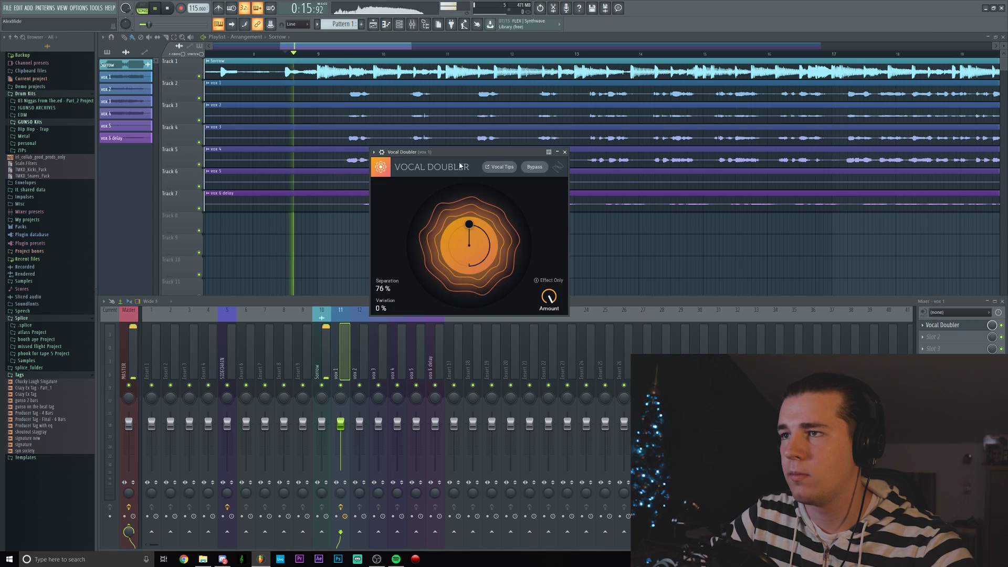
left_click_drag(460, 166, 486, 169)
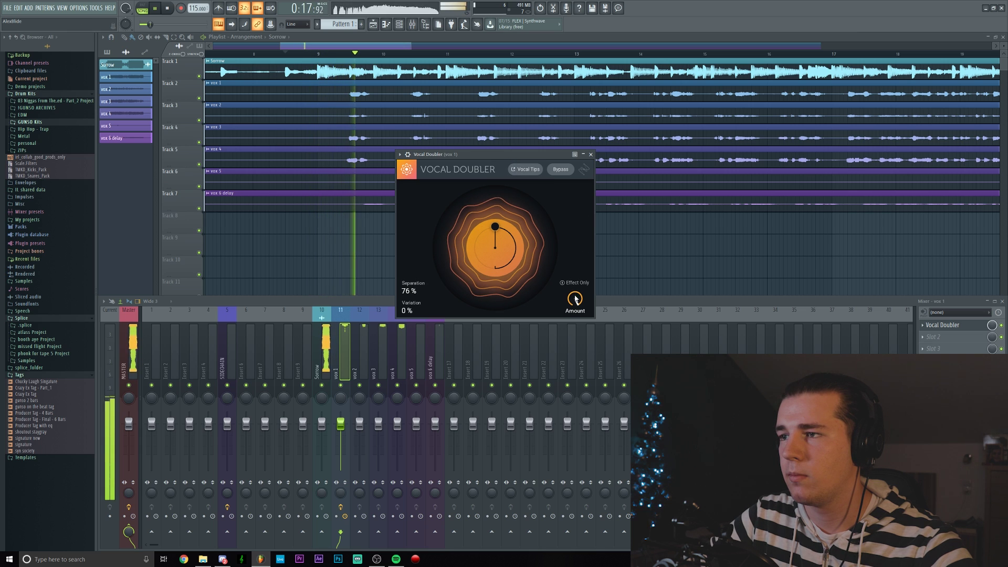
mouse_move(575, 298)
left_mouse_down()
mouse_move(576, 311)
mouse_move(578, 300)
left_mouse_up()
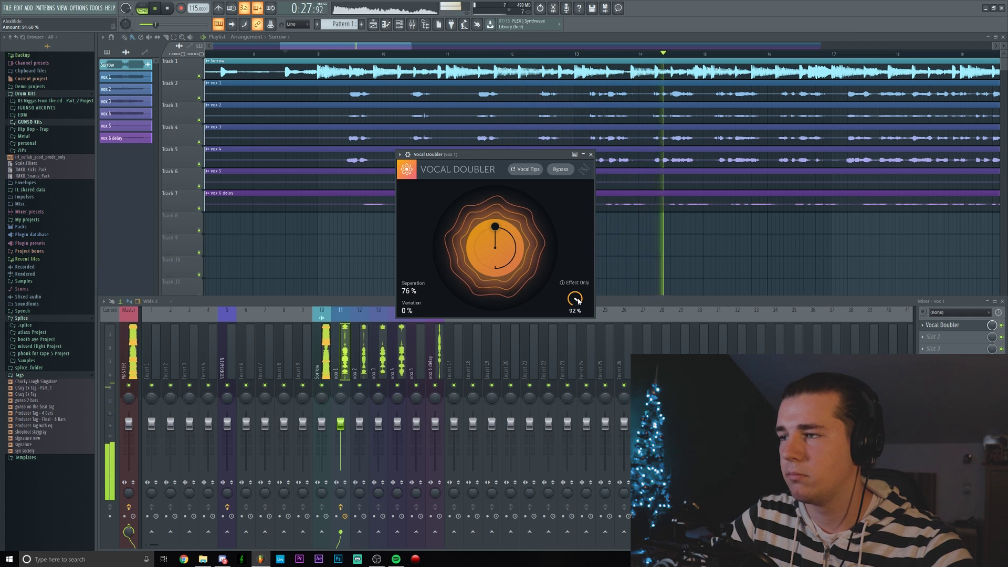
scroll(578, 300, "up", 1)
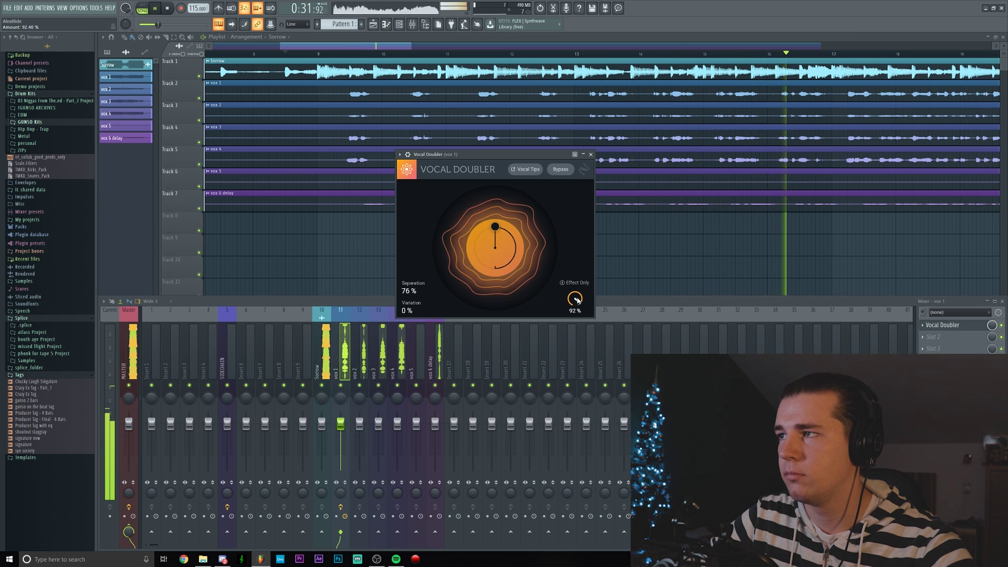
key("space")
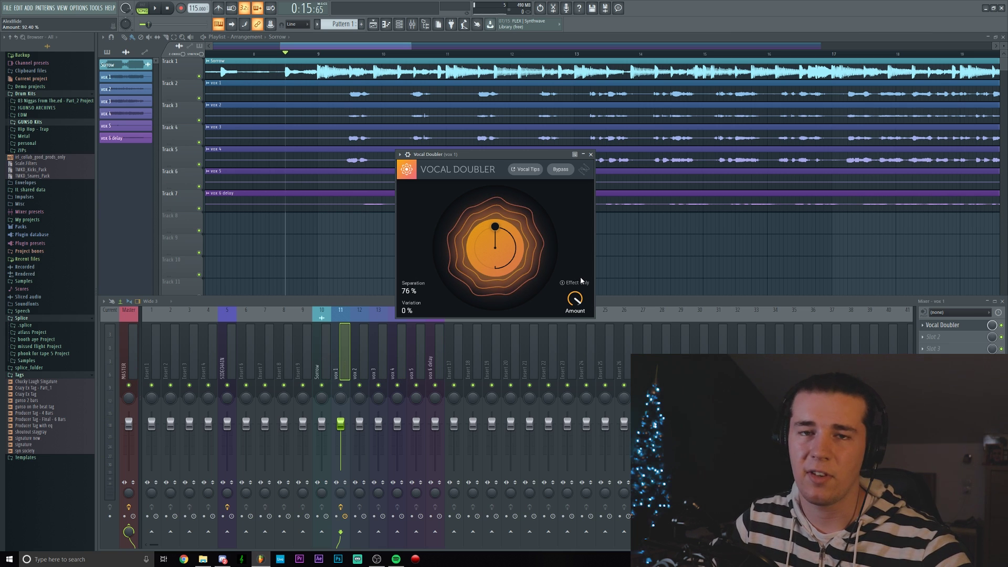
- Drag the Vocal Doubler centre handle to 79% separation and 79% variation
left_click_drag(496, 228, 508, 264)
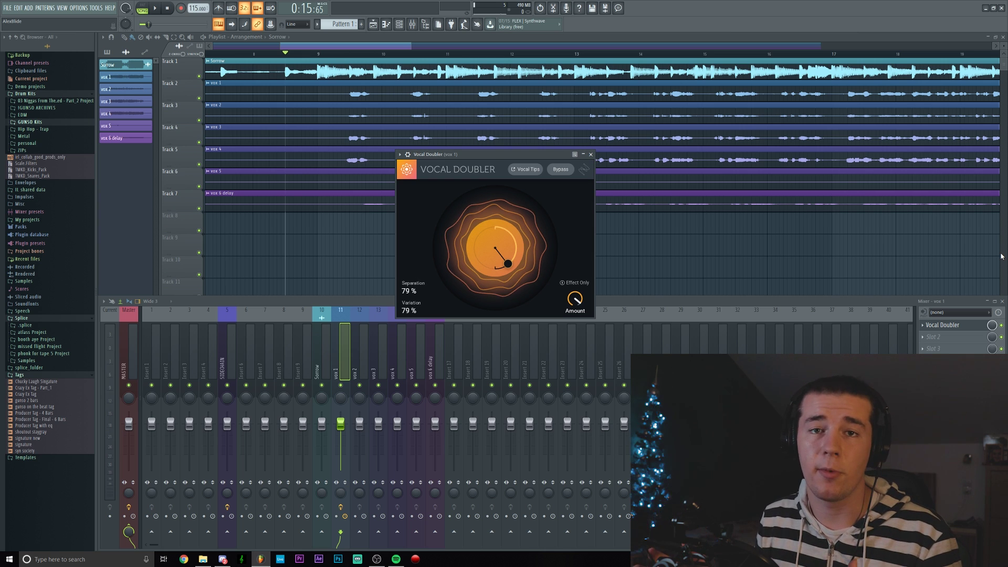
- Replace Vocal Doubler in vox 1's first slot with Fruity Stereo Enhancer
left_click(590, 155)
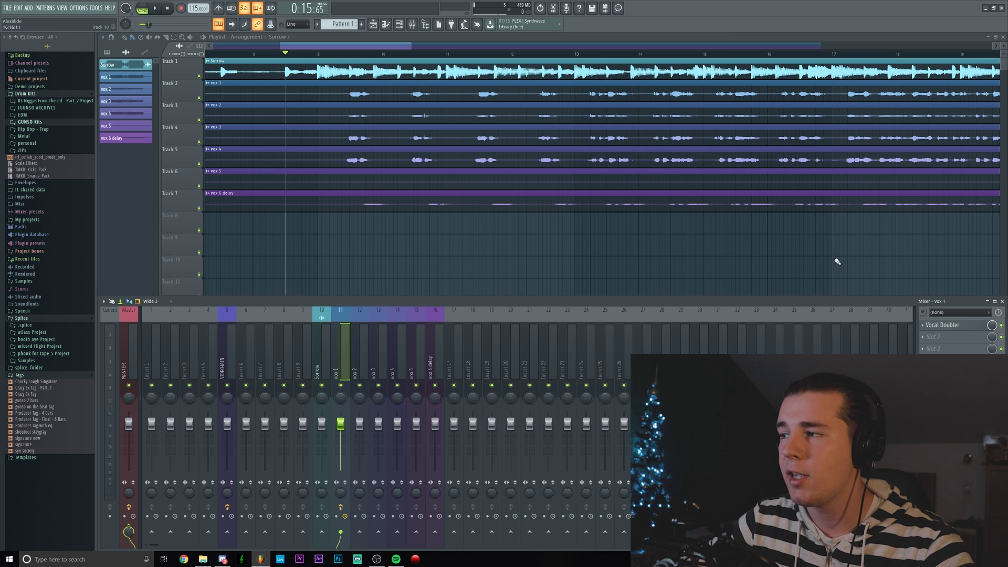
left_click(934, 325)
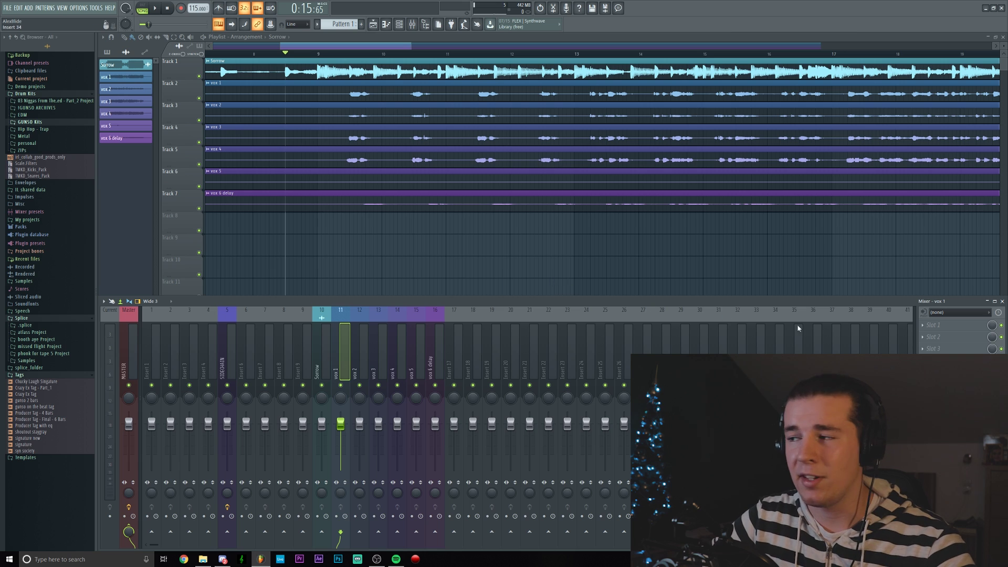
left_click(937, 327)
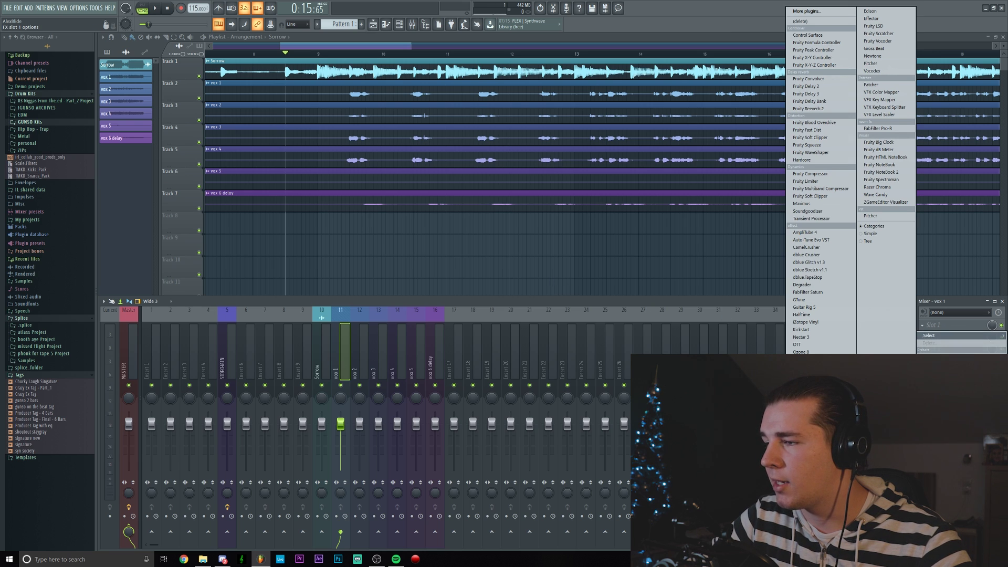
left_click(811, 388)
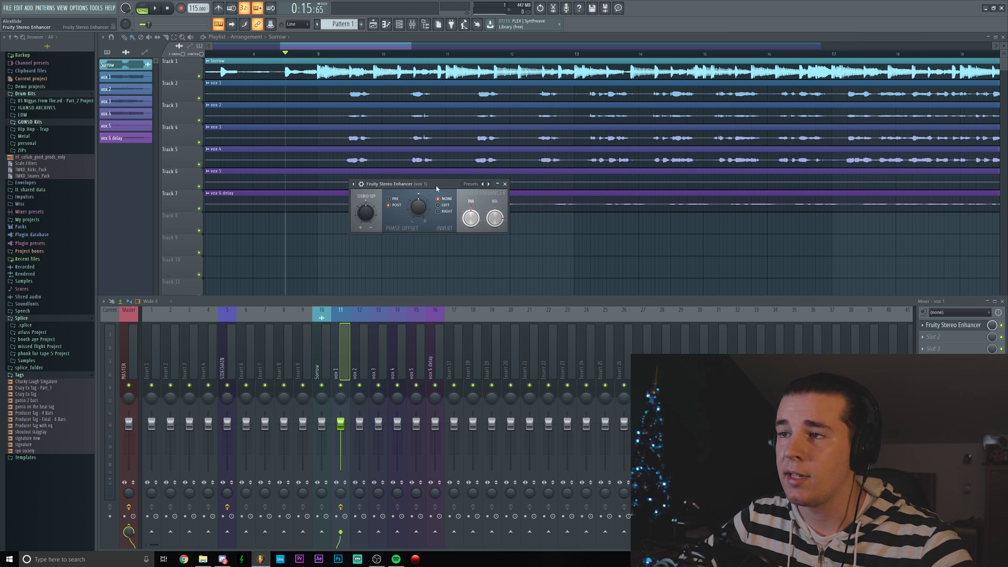
- Widen Stereo Enhancer's stereo separation, solo the vox 1 insert, and start playback
left_click_drag(366, 213, 366, 201)
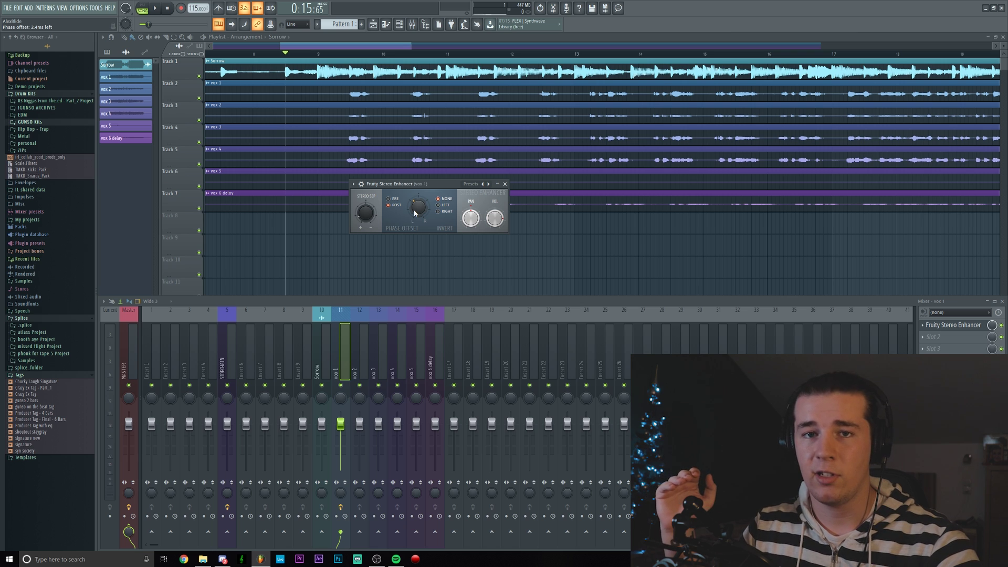
right_click(342, 385)
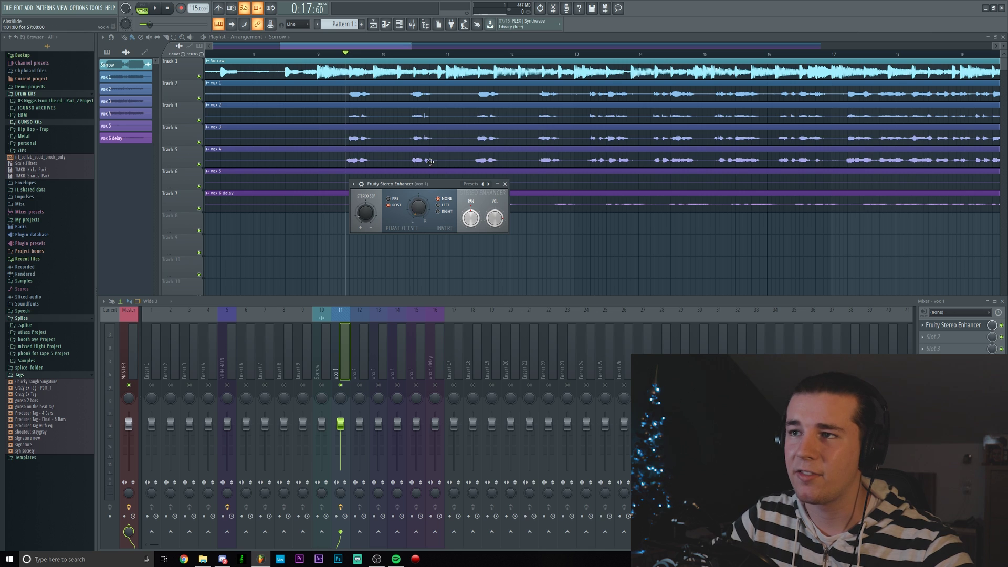
key("space")
key("space")
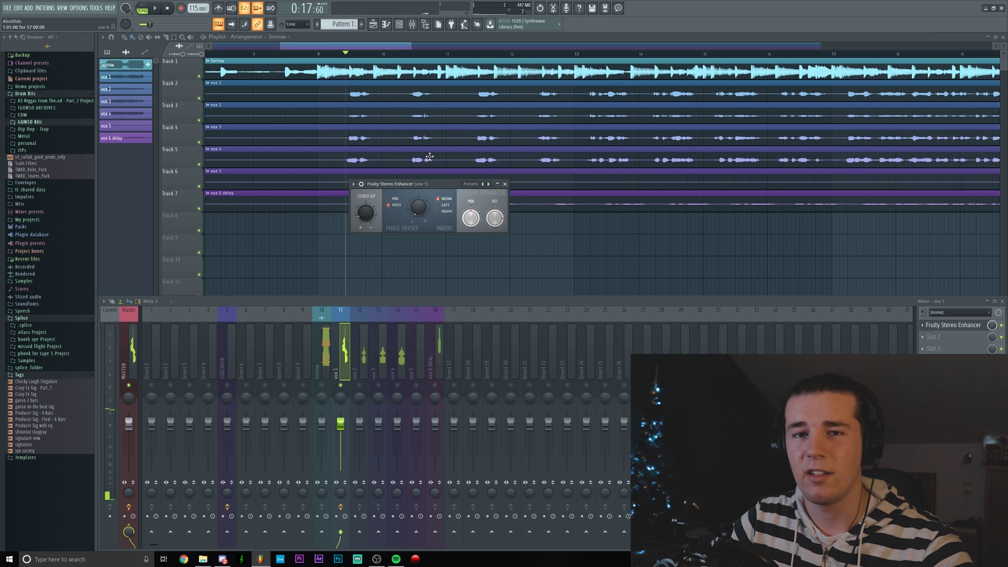
- Try Phase Offset changes while listening, then reset Phase Offset to 0.0 ms
left_click_drag(418, 207, 418, 198)
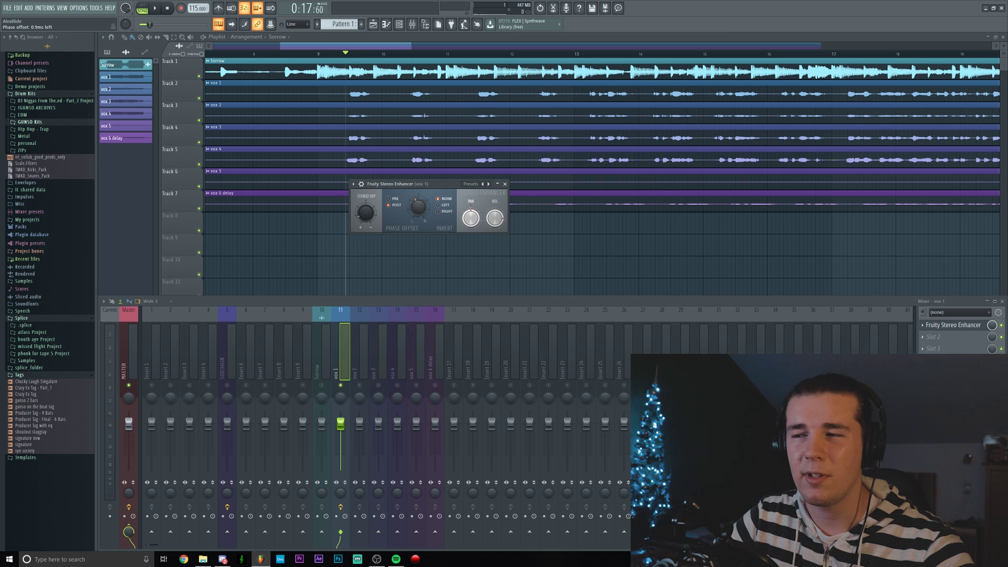
key("space")
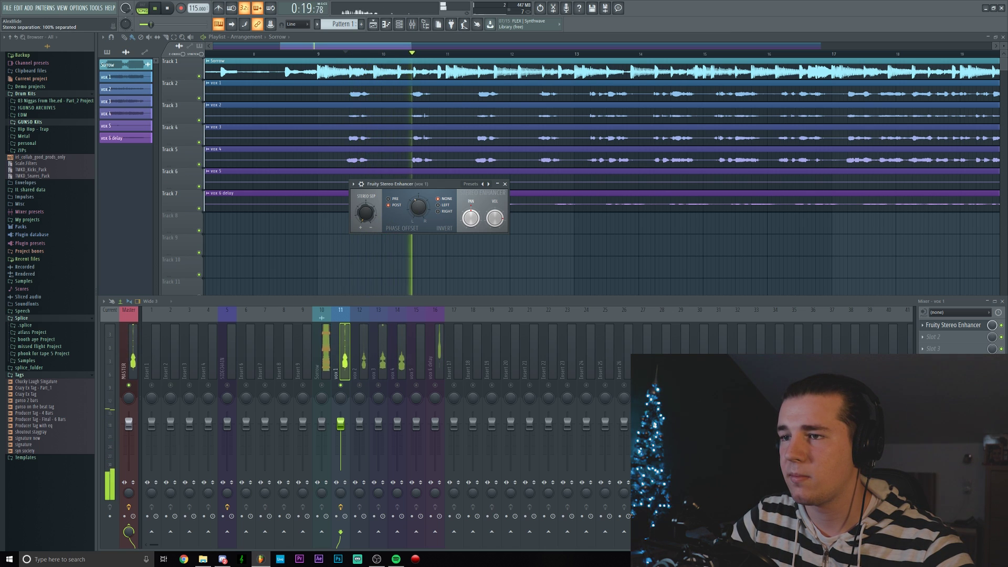
left_click_drag(420, 215, 420, 213)
key("space")
right_click(420, 213)
left_click(429, 218)
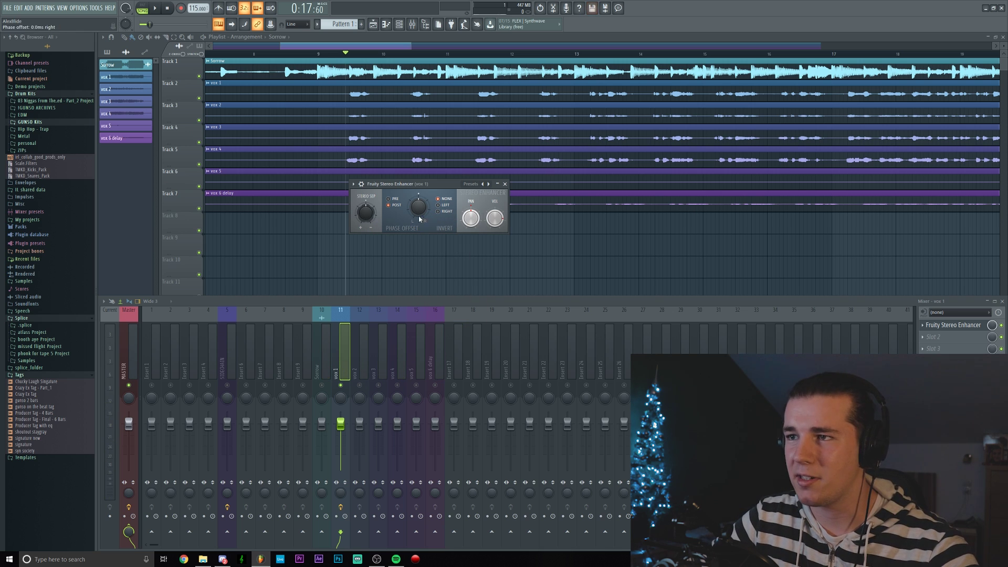
left_click_drag(440, 186, 428, 219)
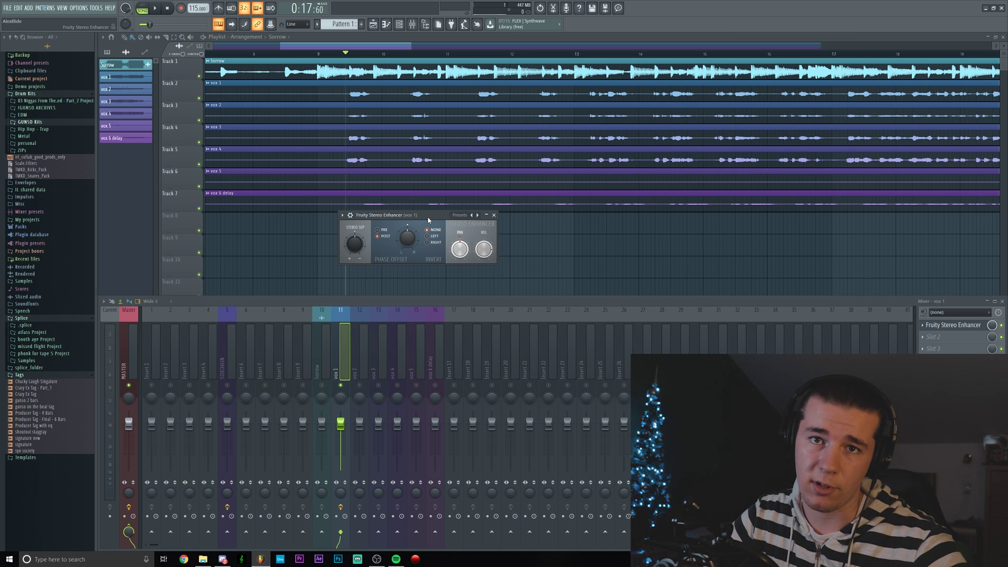
left_click_drag(428, 220, 455, 215)
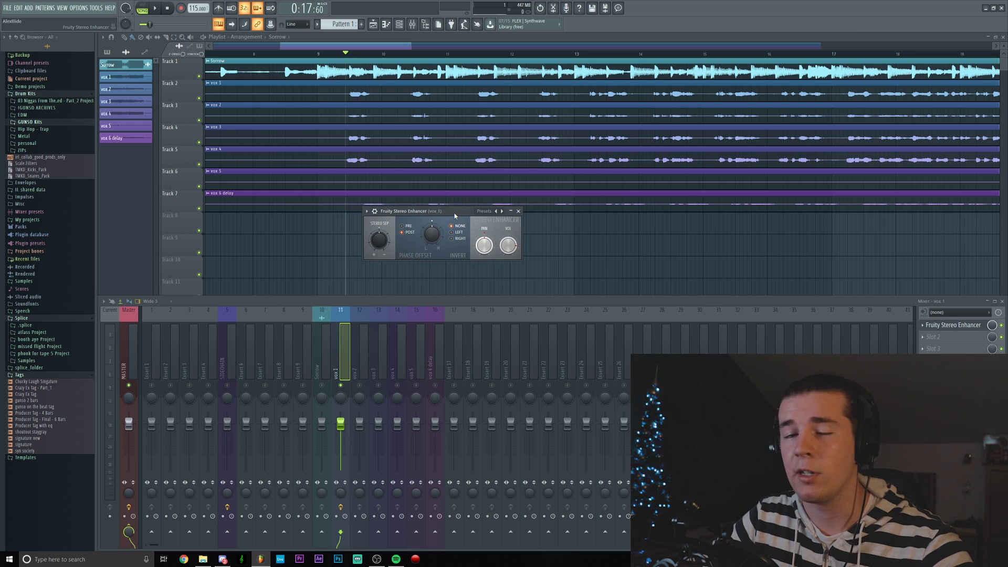
- Close the Stereo Enhancer and mixer, then move the playhead back to bar 9
left_click(518, 211)
key("F9")
left_click(318, 54)
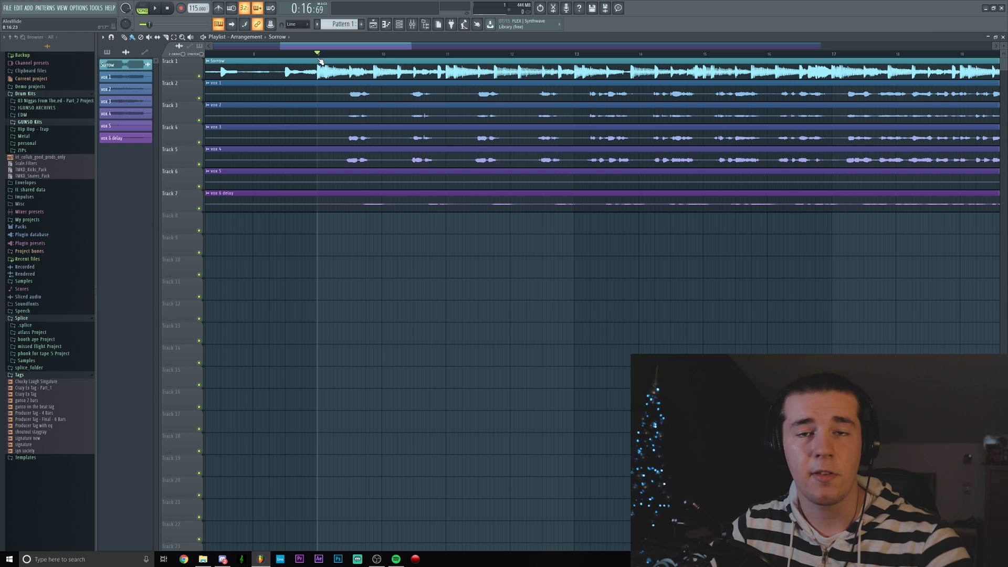